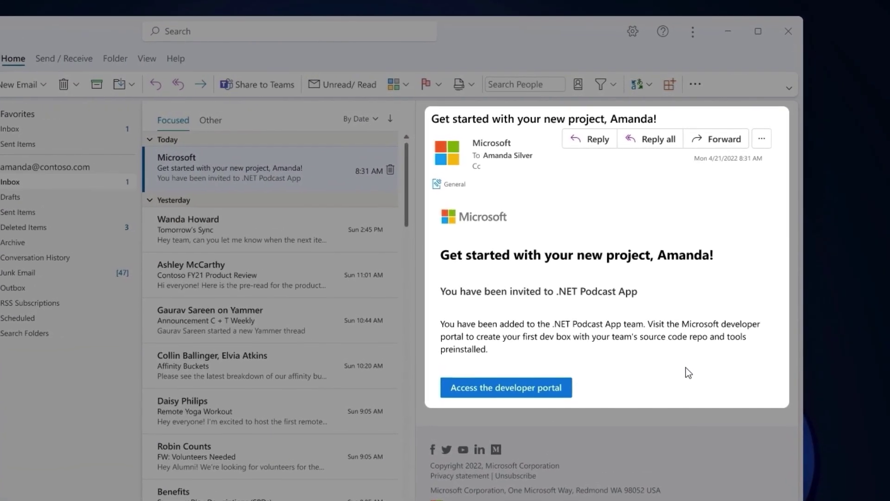
# Access the developer portal from the invitation and add a dev box named devbox1 from the Standard dev box (West US) pool.
pyautogui.click(491, 390)
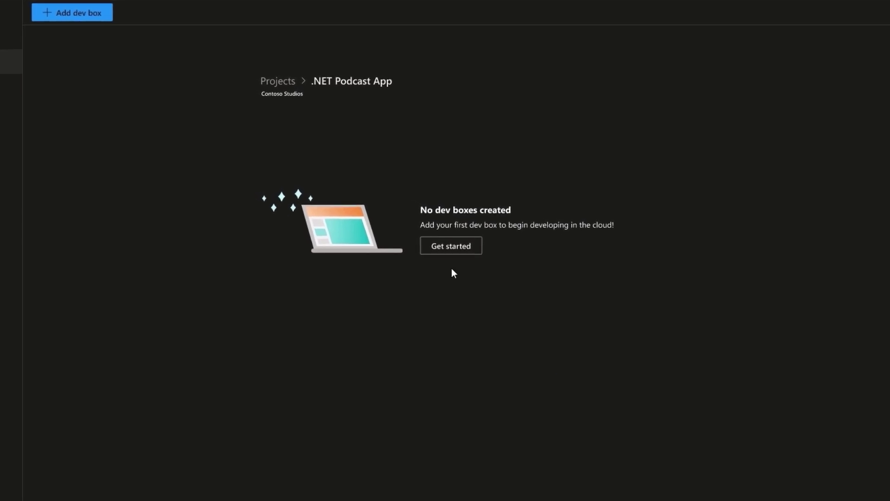
pyautogui.click(454, 256)
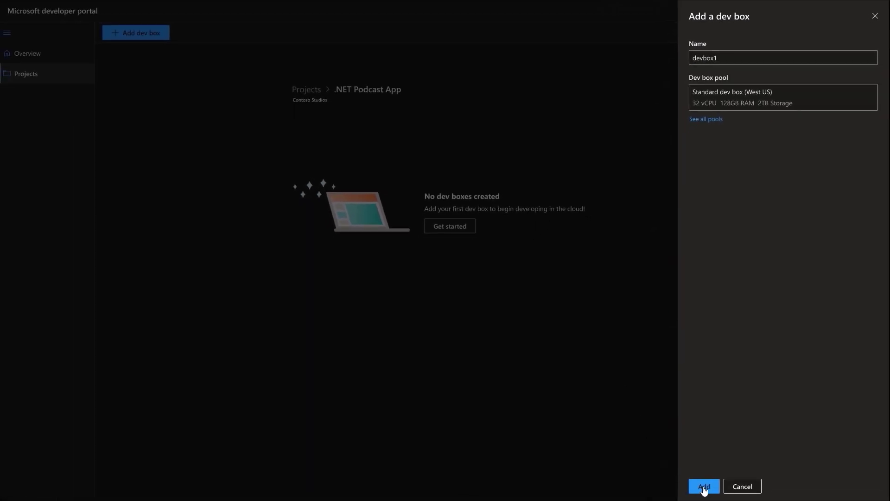
pyautogui.click(704, 487)
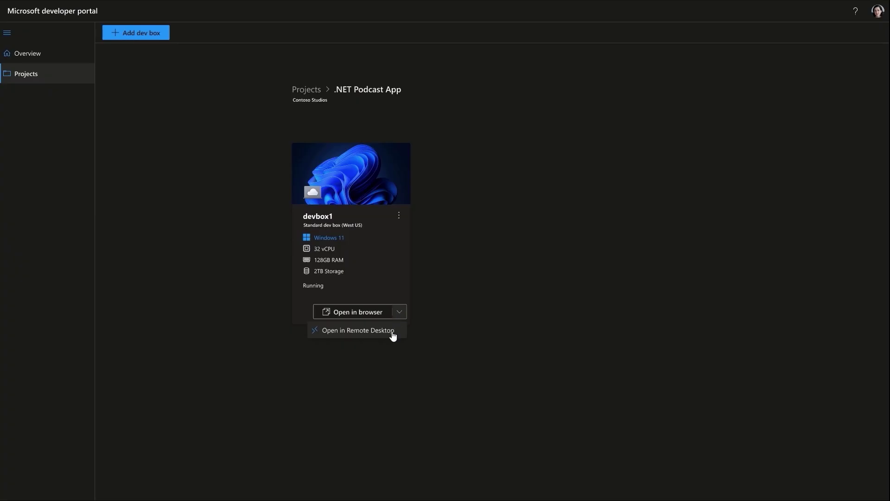
# Open devbox1 in Remote Desktop and launch Visual Studio 2022 Int Preview on it.
pyautogui.click(394, 330)
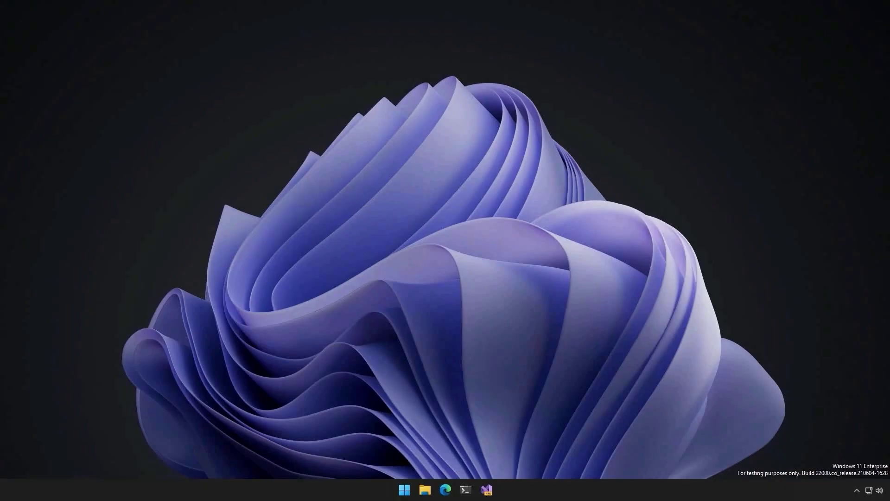
pyautogui.press('super')
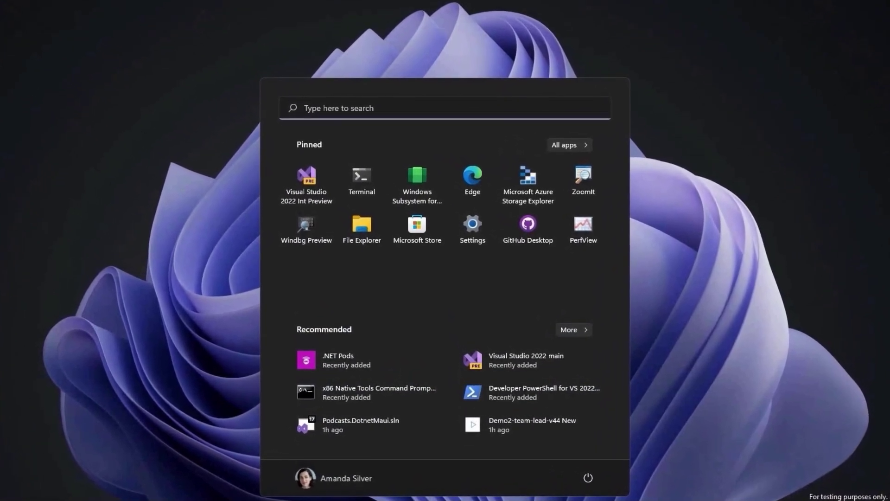
pyautogui.press('Tab')
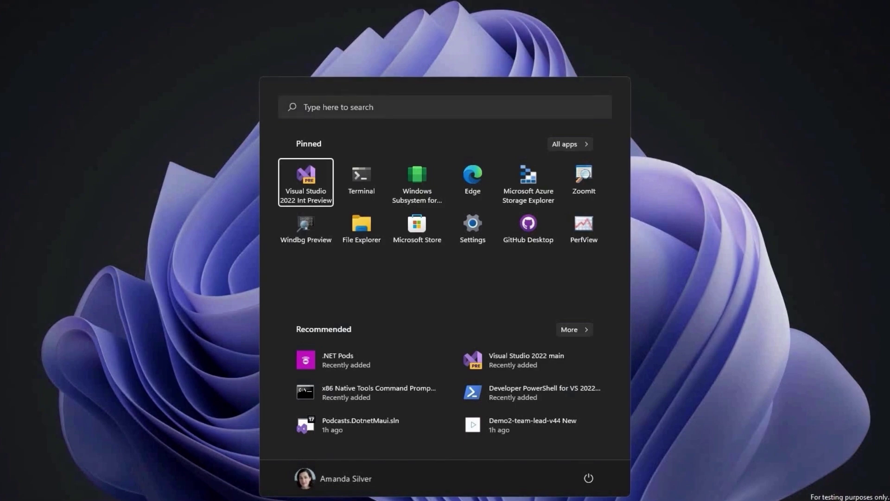
pyautogui.press('Return')
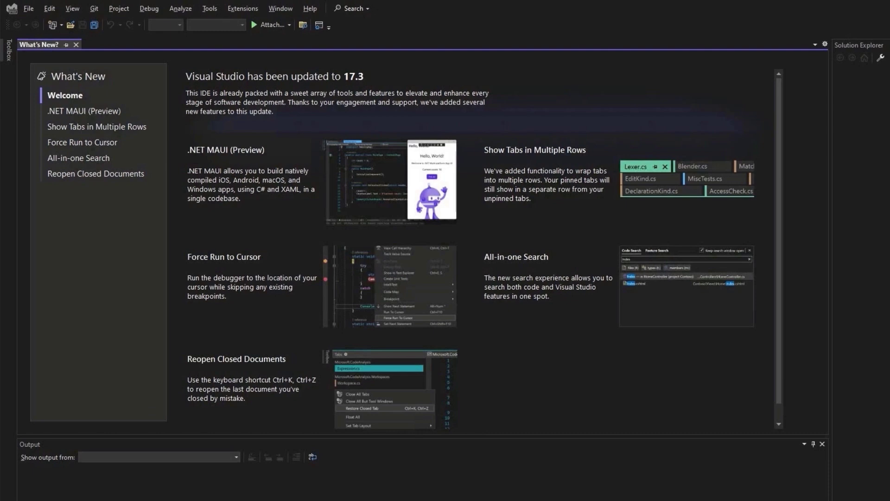
# Open the Podcasts.DotnetMaui solution from the dotnet-podcasts src folder.
pyautogui.hotkey('alt', 'f')
pyautogui.press('o')
pyautogui.press('Return')
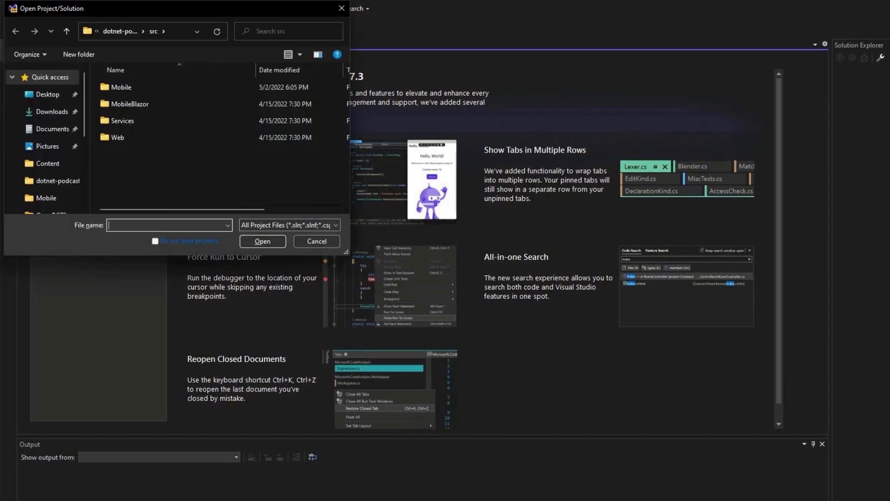
pyautogui.press('Return')
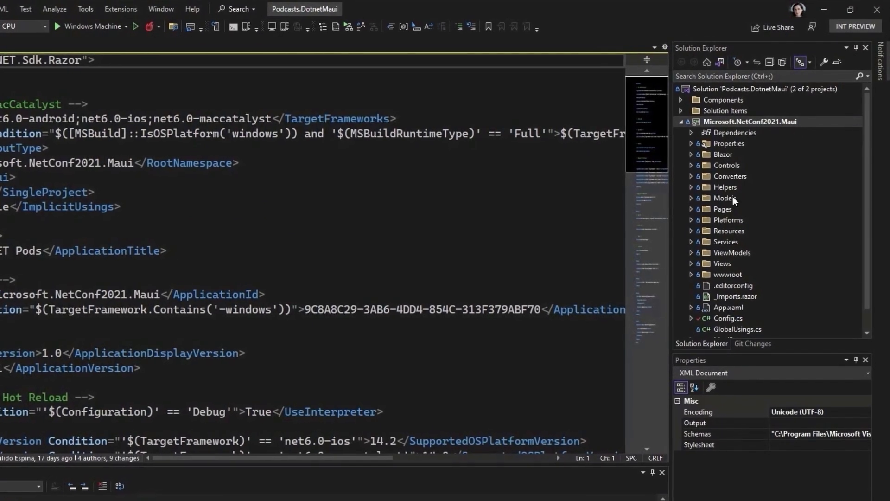
# Expand the Platforms folder of the Microsoft.NetConf2021.Maui project and examine its platform subfolders.
pyautogui.click(689, 224)
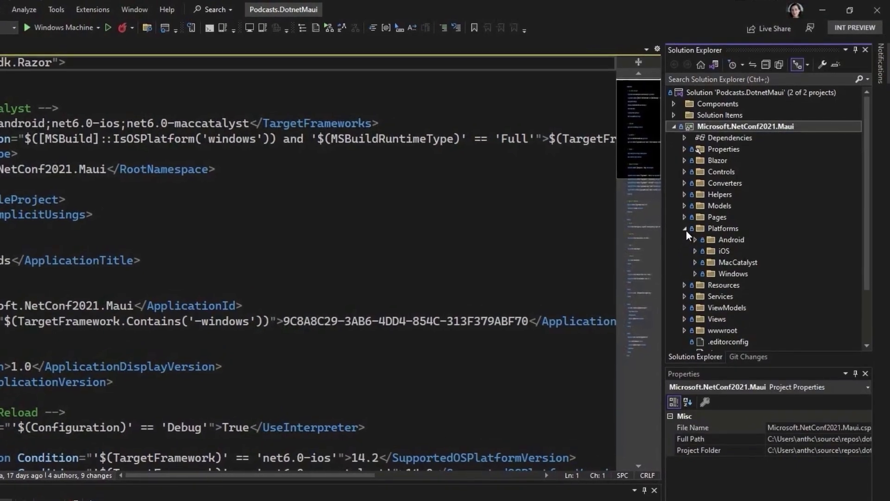
pyautogui.click(683, 238)
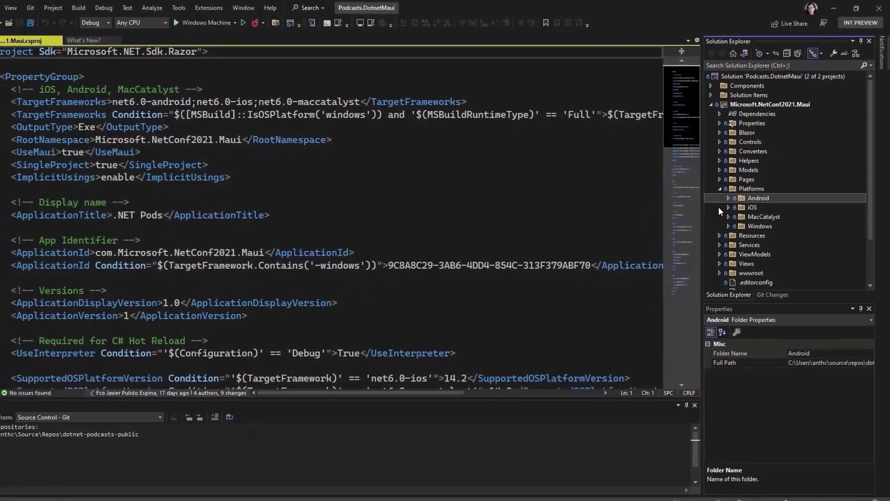
pyautogui.click(718, 207)
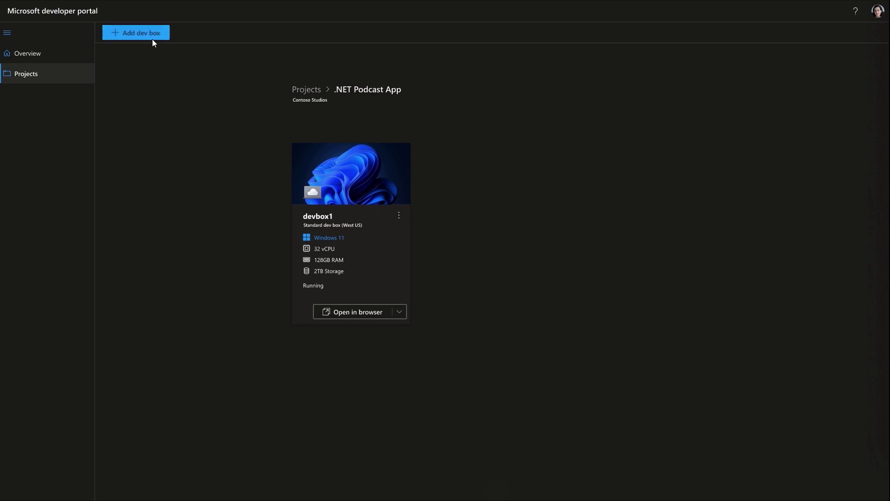
# Return to the developer portal and add a dev box named Data-engineering from the Data engineering (West US) pool.
pyautogui.click(153, 33)
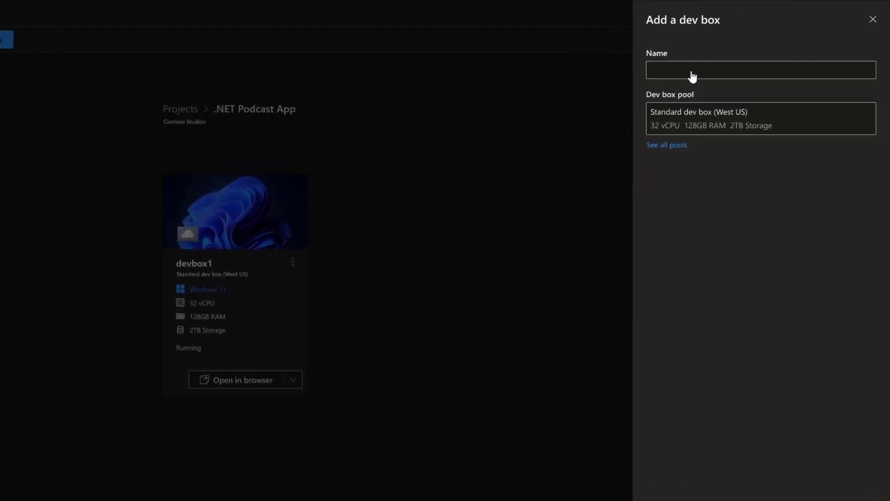
pyautogui.click(725, 60)
pyautogui.write('Data-engineering')
pyautogui.click(799, 134)
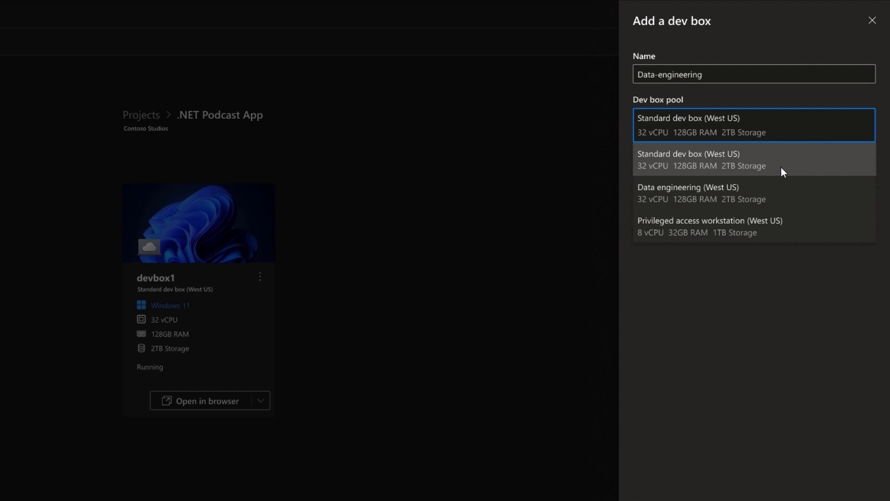
pyautogui.click(773, 194)
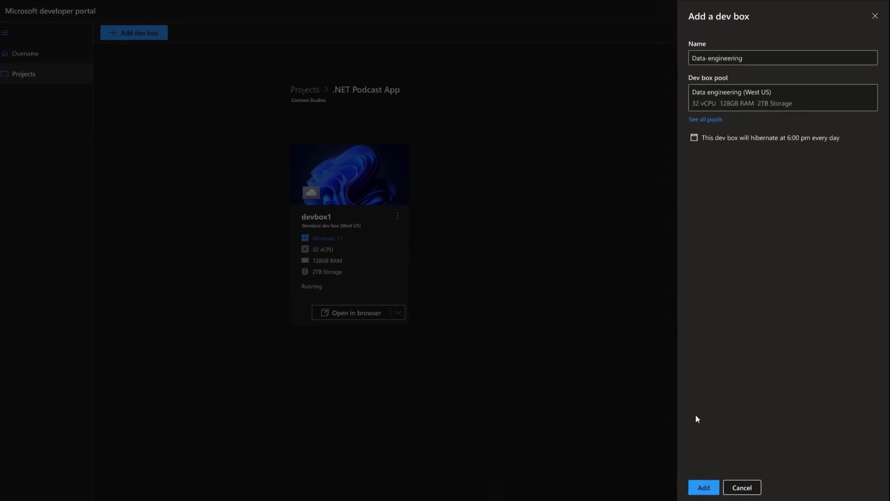
pyautogui.click(699, 486)
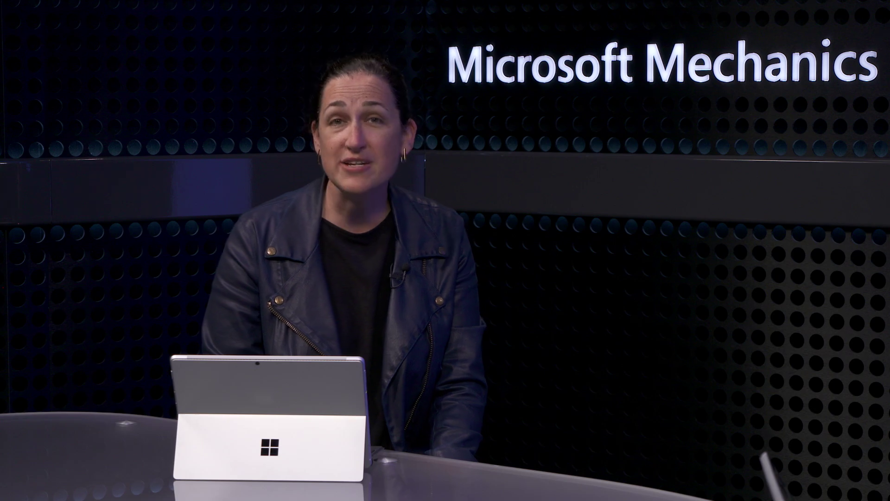
# Connect to the data-engineering dev box, open Azure Data Studio and expand the dotnetpodcastsqldb server's Databases folder.
pyautogui.click(538, 338)
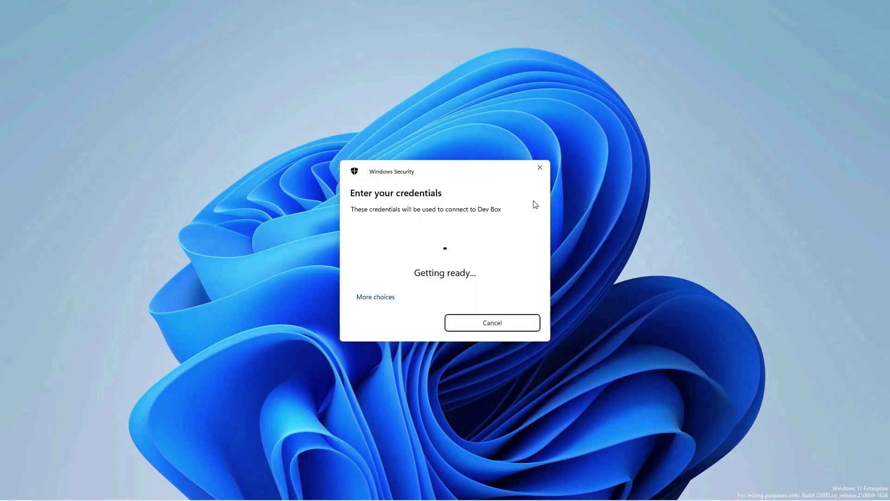
pyautogui.click(397, 336)
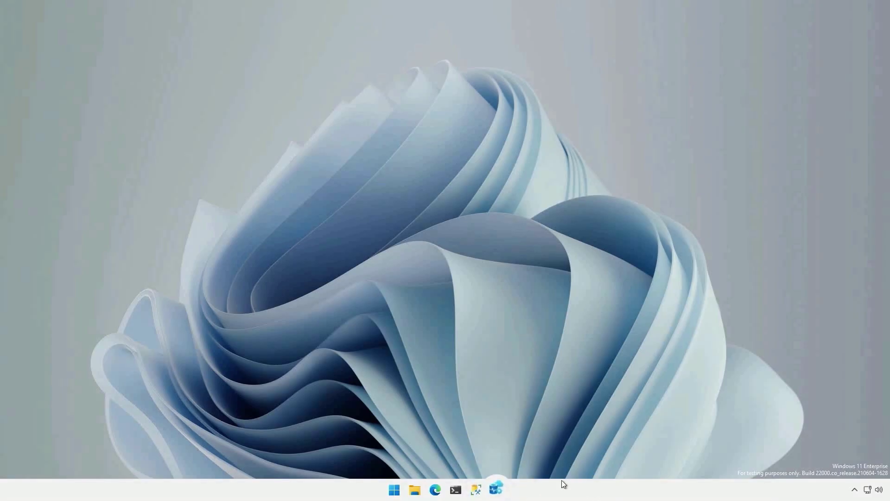
pyautogui.click(500, 493)
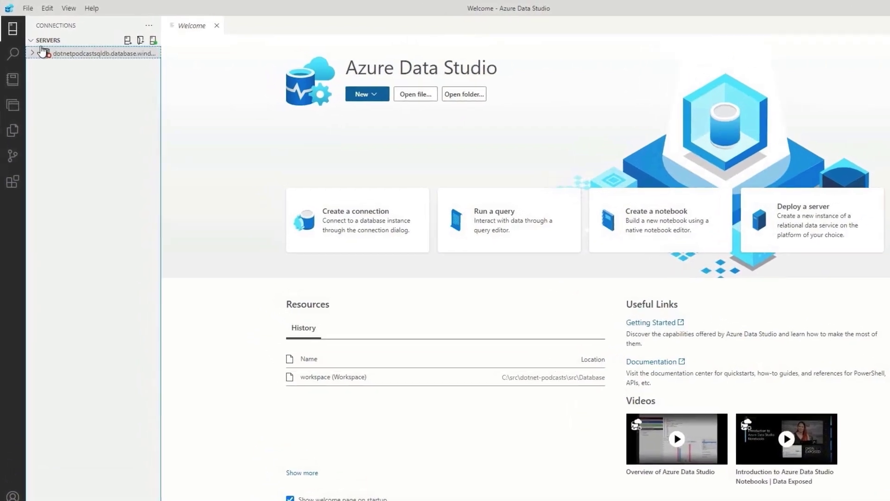
pyautogui.click(31, 57)
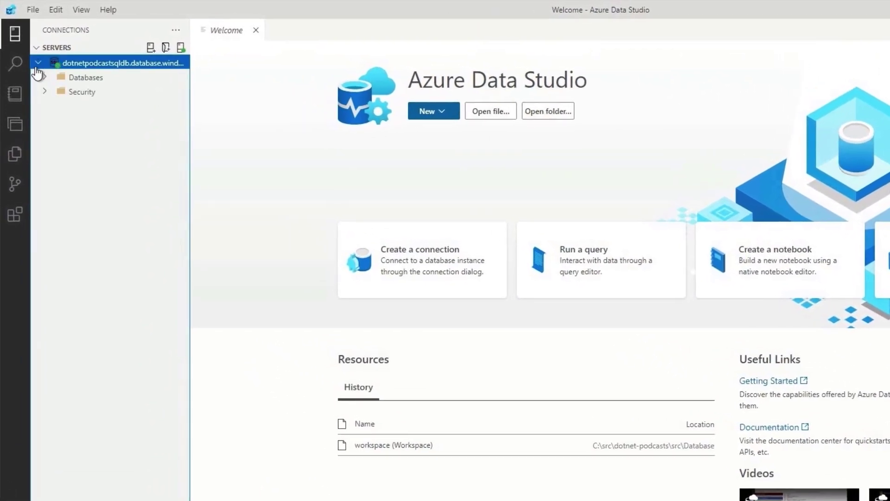
pyautogui.click(46, 77)
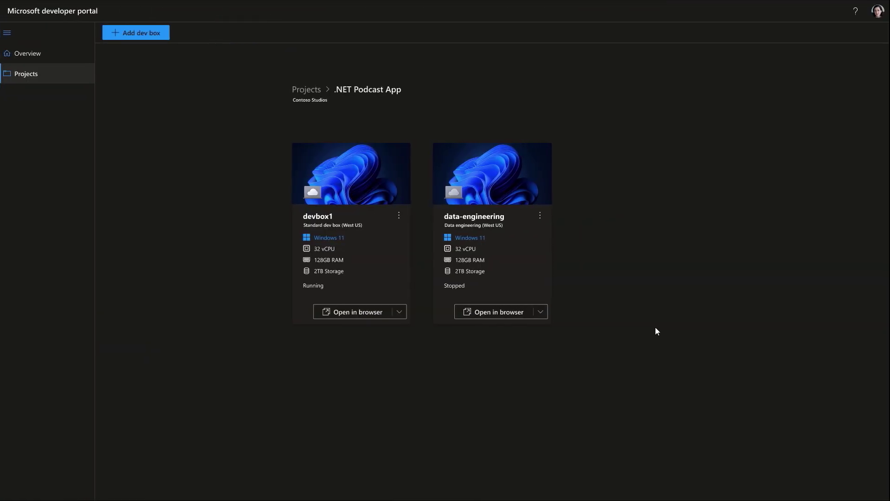
# Show the available actions for the data-engineering dev box in the developer portal.
pyautogui.click(542, 216)
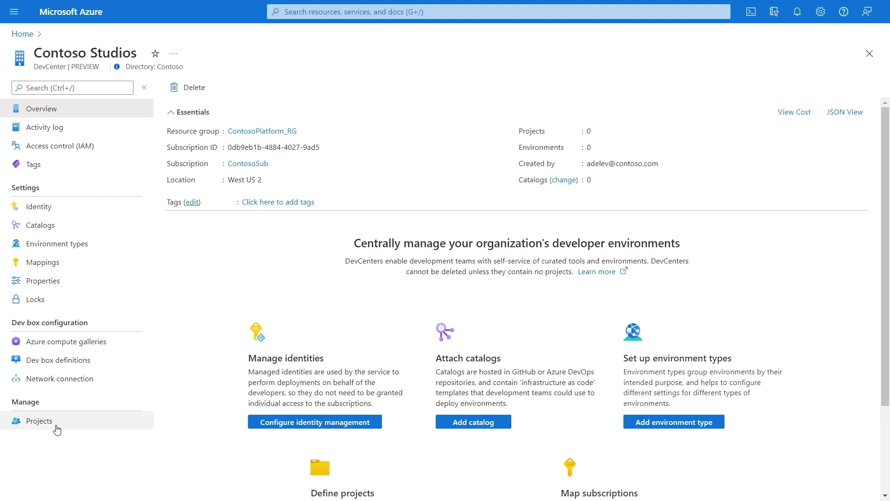
# In the Azure portal, set up a new project under the Contoso Studios dev center with the tag RequestID 1140 and proceed to review.
pyautogui.click(48, 428)
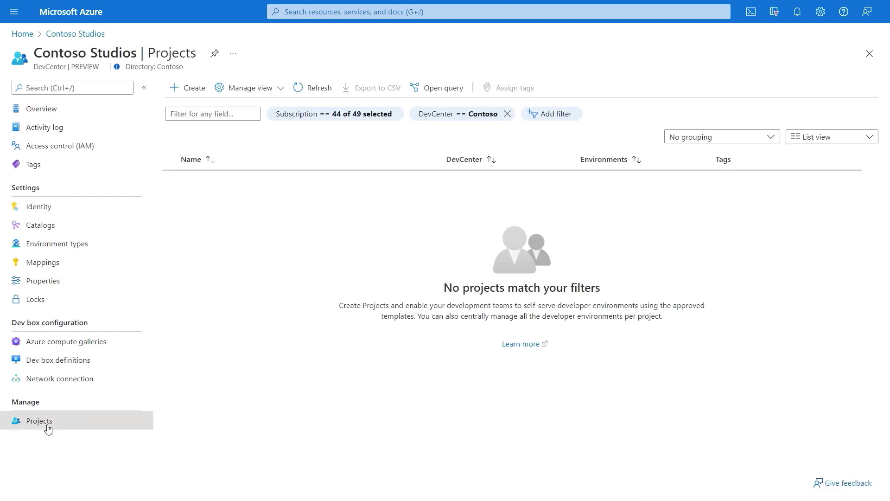
pyautogui.click(189, 88)
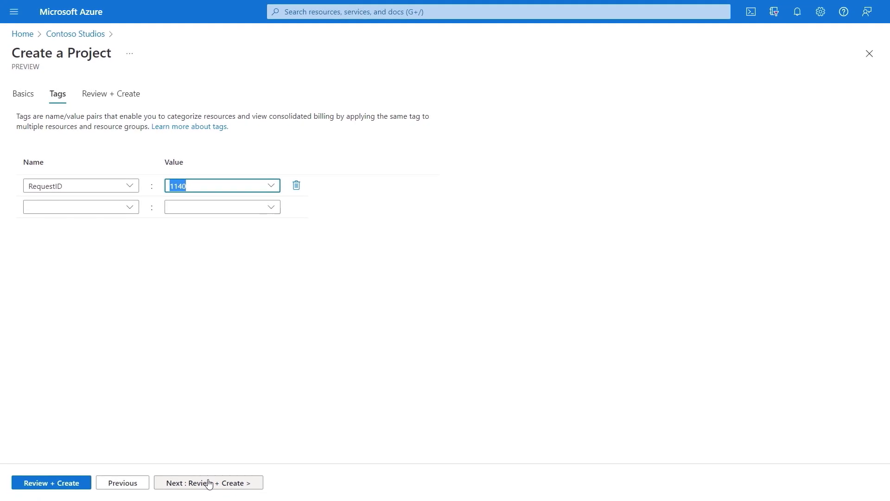
pyautogui.click(209, 483)
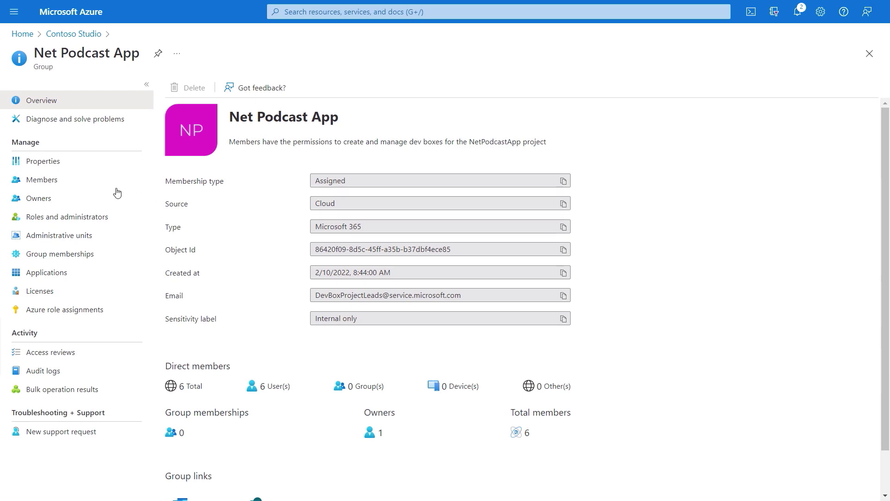
# View the members of the Net Podcast App group.
pyautogui.click(53, 180)
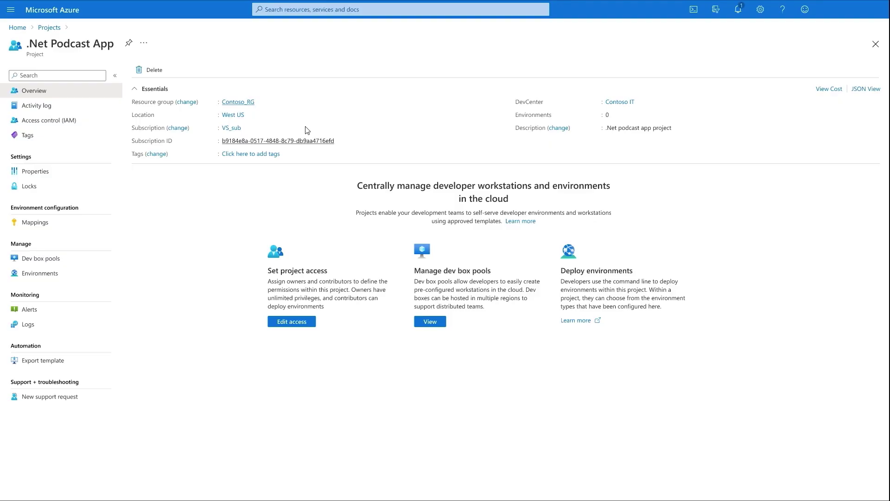
# Start a dev box pool named Data science in the .Net Podcast App project, using ds-definition and the Network-EU (West Europe) connection.
pyautogui.click(47, 258)
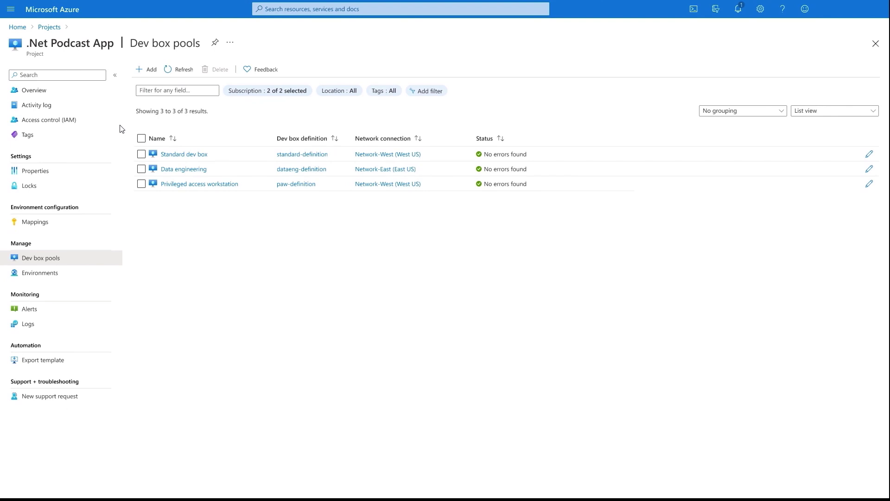
pyautogui.click(146, 70)
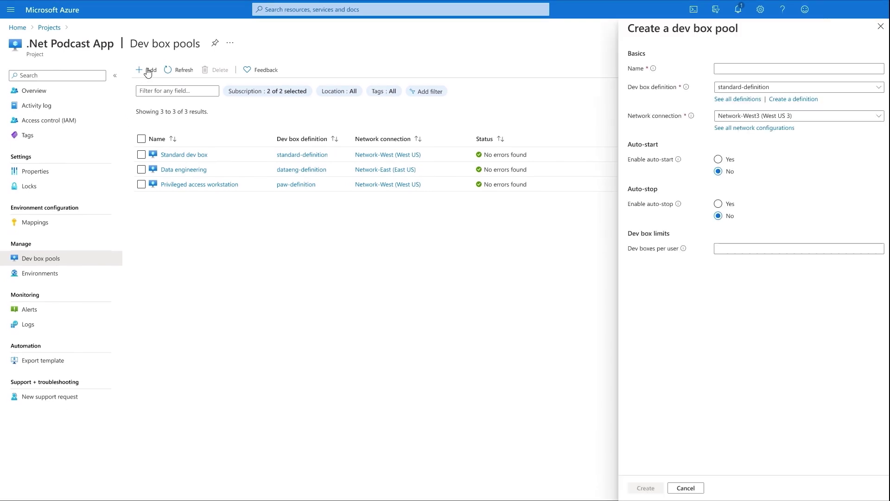
pyautogui.click(723, 70)
pyautogui.write('Data science')
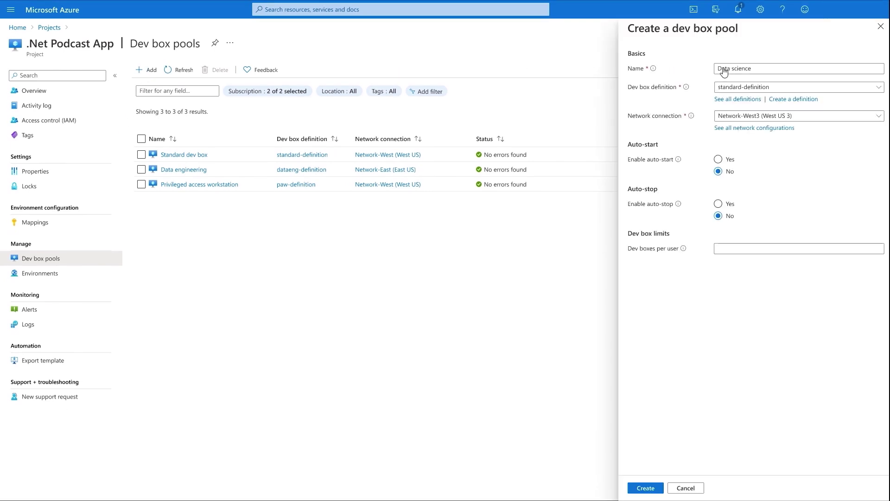
pyautogui.click(716, 88)
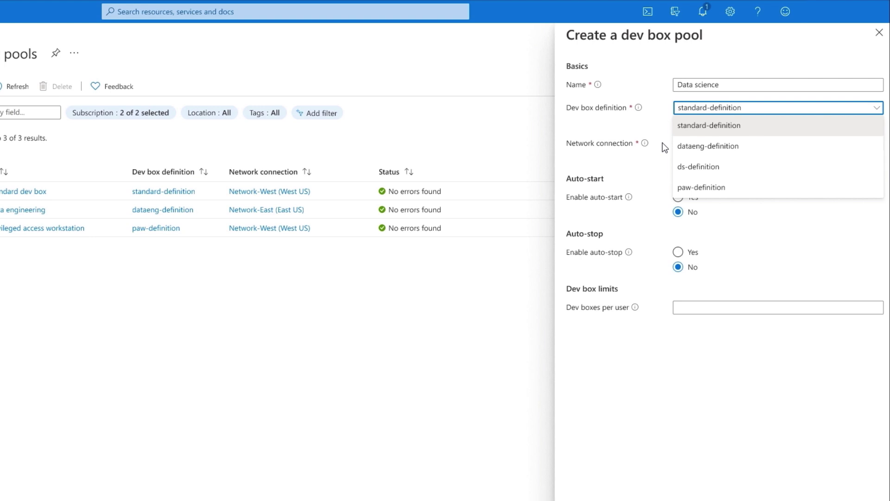
pyautogui.click(684, 168)
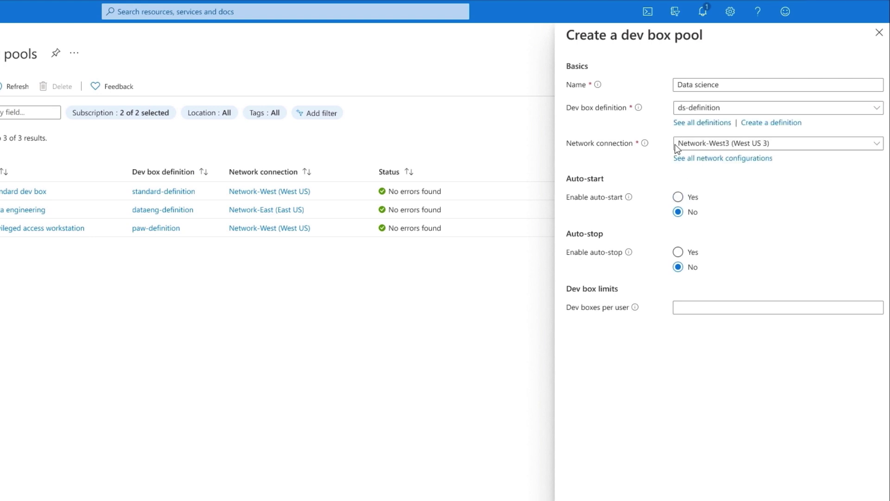
pyautogui.click(681, 147)
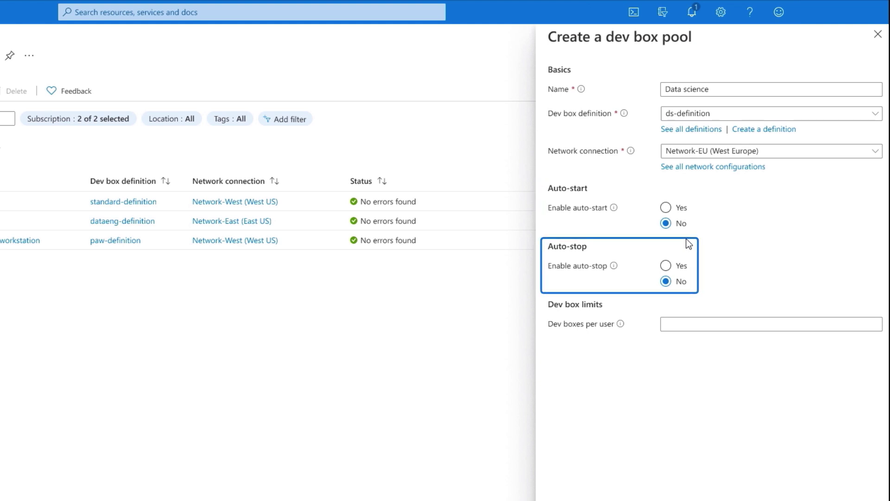
# Enable daily auto-stop at 7:00 PM in the UTC+01:00 Amsterdam/Berlin time zone, limit dev boxes per user to 2, and create the pool.
pyautogui.click(666, 266)
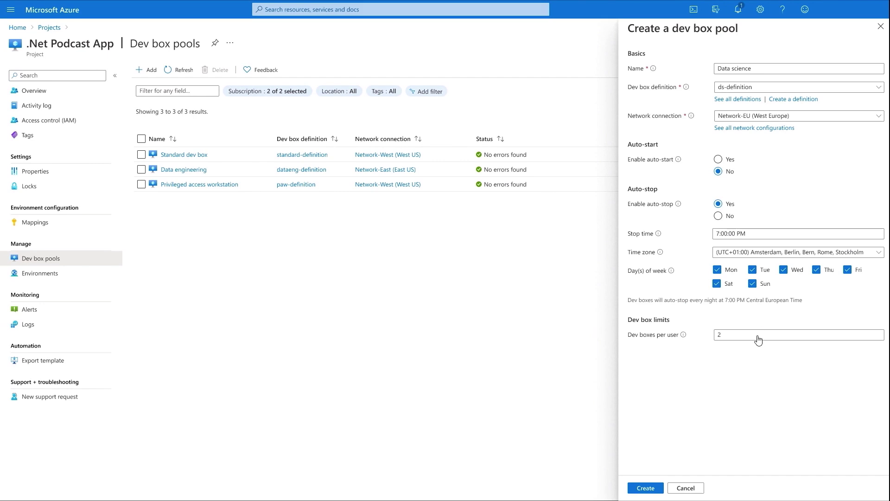
pyautogui.click(657, 487)
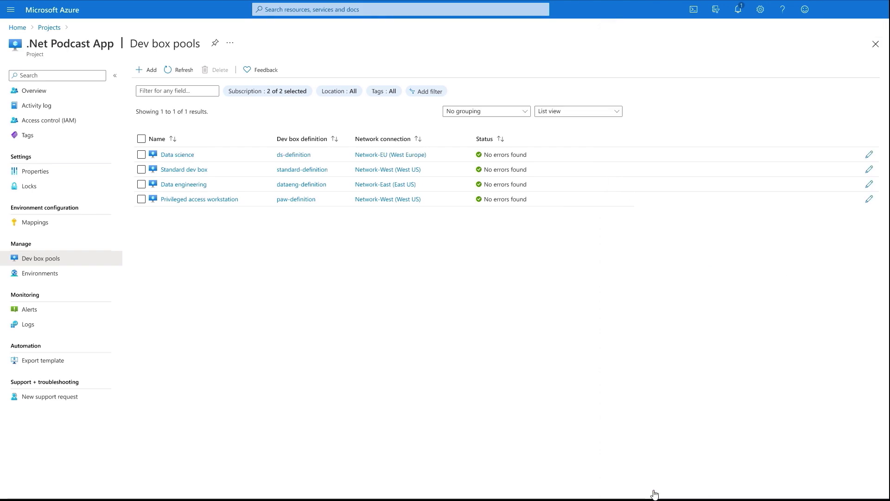